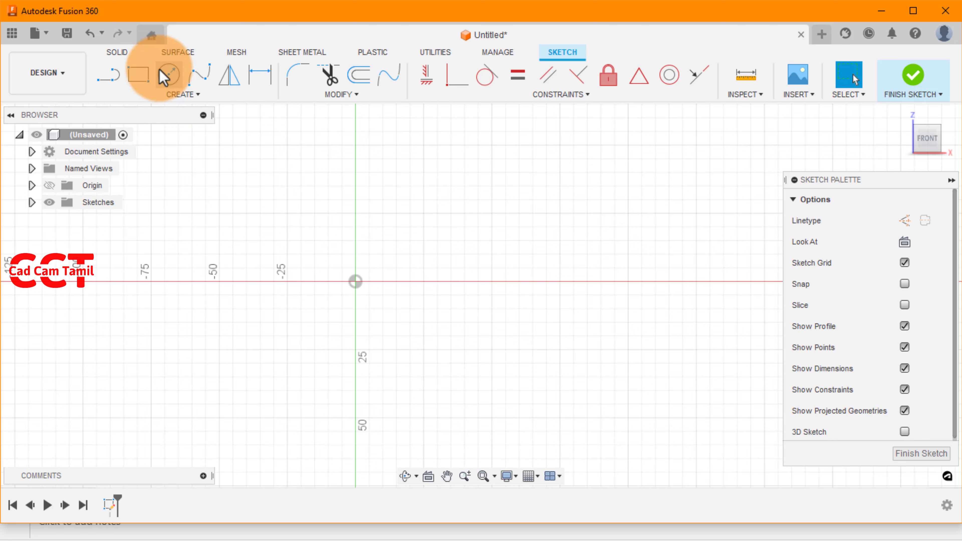
Draw concentric circles at the origin and 100 mm to the right, dimensioning the outer circle Ø70
click(166, 75)
click(355, 282)
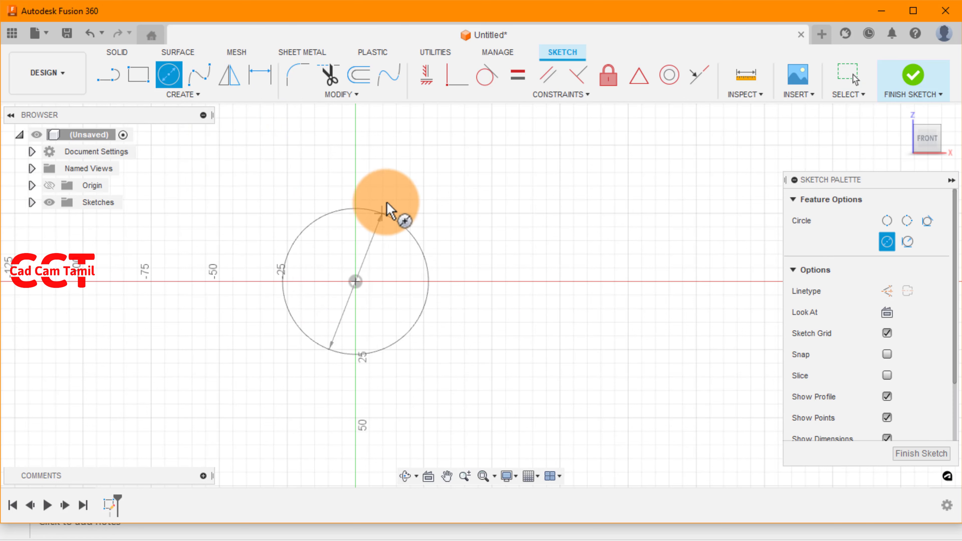
click(386, 189)
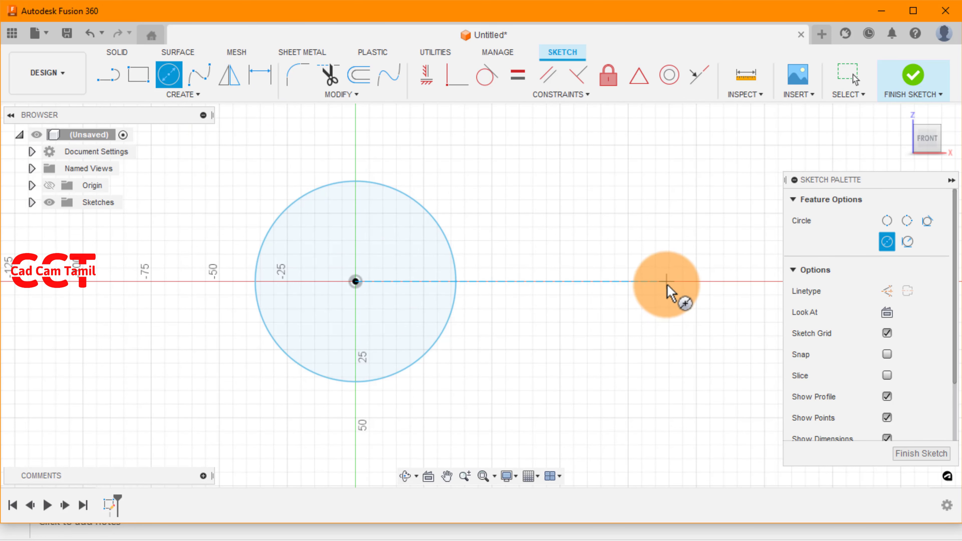
click(668, 282)
text(d100)
key(Return)
text(70)
key(Return)
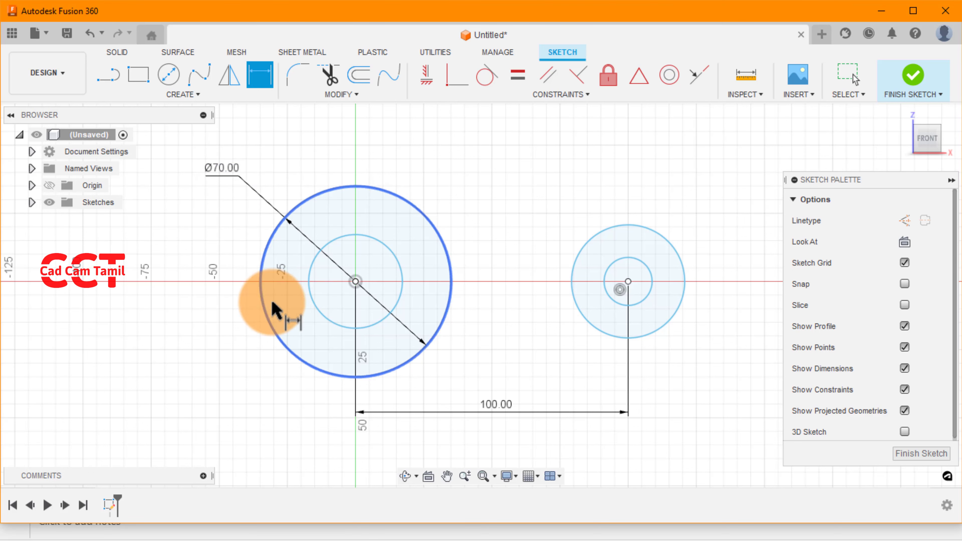
Dimension the left inner circle to Ø50, then check the challenge drawing in PowerPoint
click(317, 318)
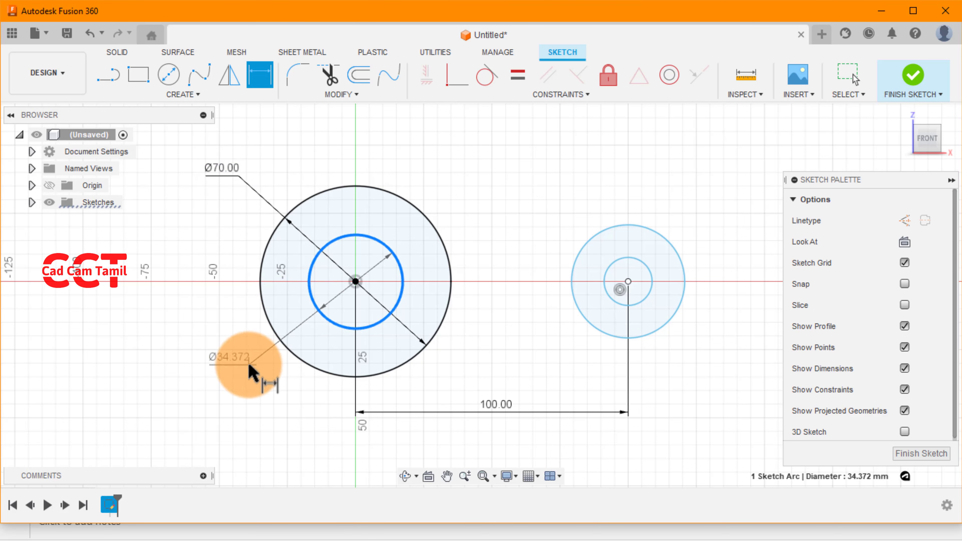
click(250, 373)
text(50)
key(Return)
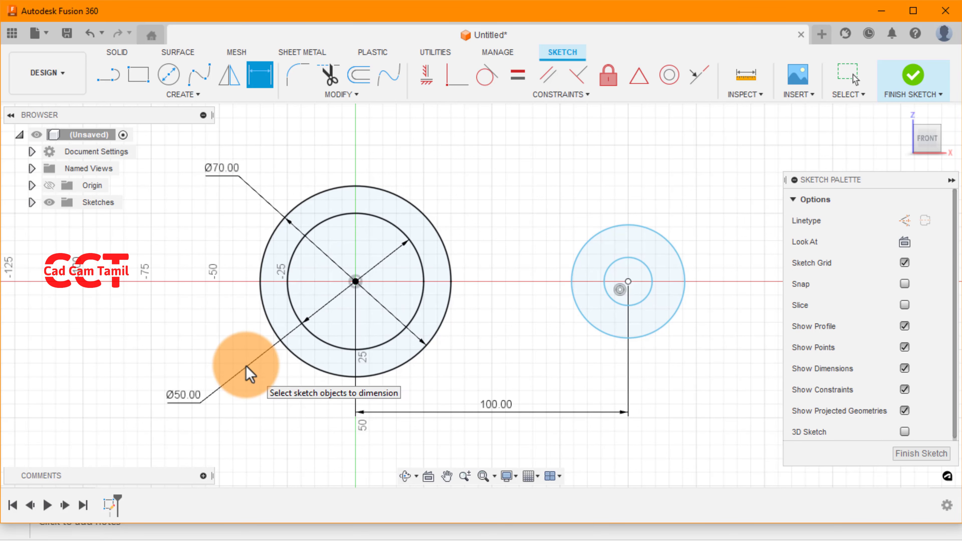
key(alt+Tab)
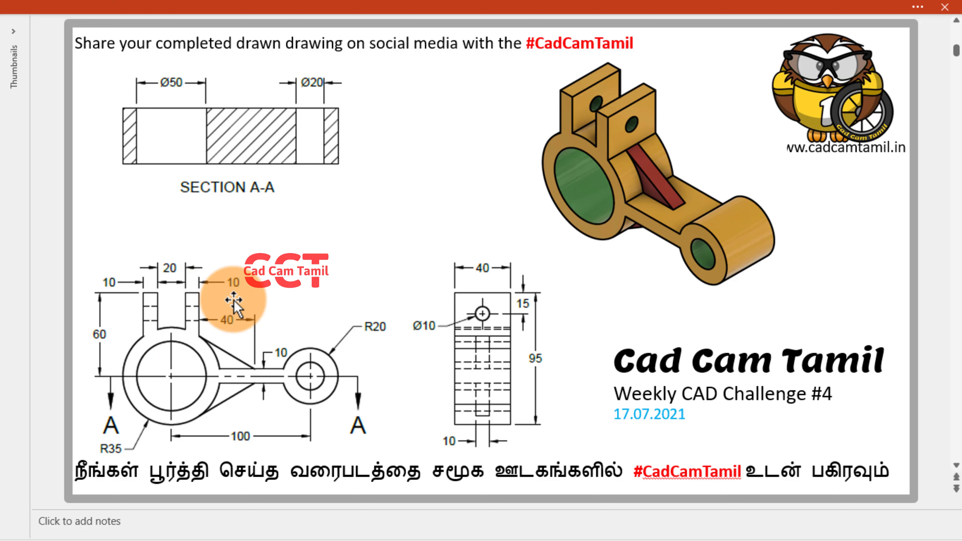
Draw a vertical construction centreline up from the big circle's centre
key(alt+Tab)
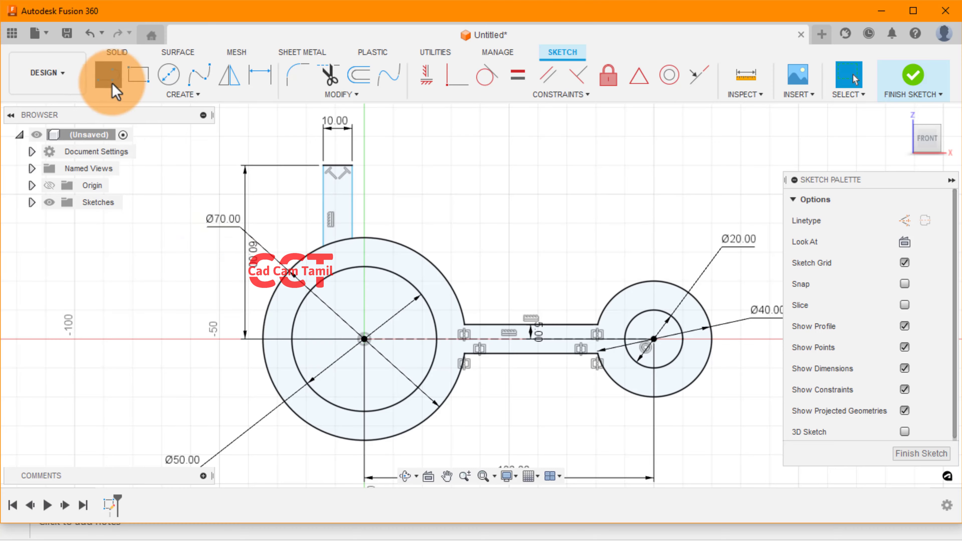
click(108, 74)
click(364, 339)
click(364, 121)
key(Escape)
right_click(364, 182)
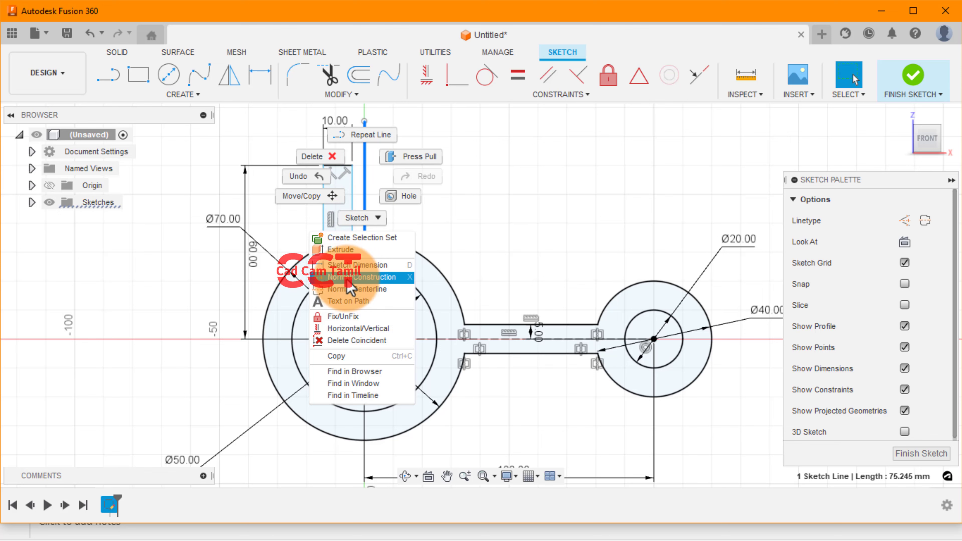
click(354, 276)
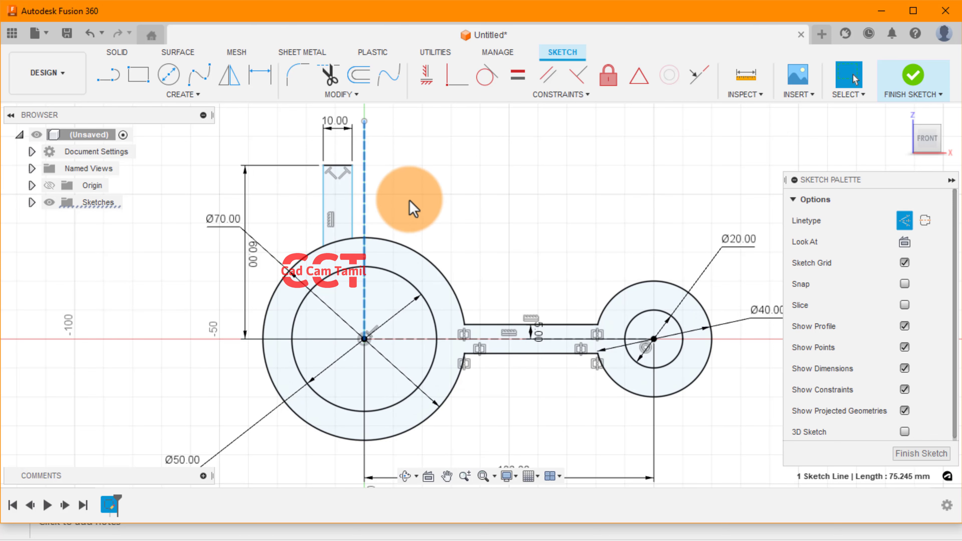
click(414, 204)
Dimension the tab's edge 10 mm from the centreline
click(260, 74)
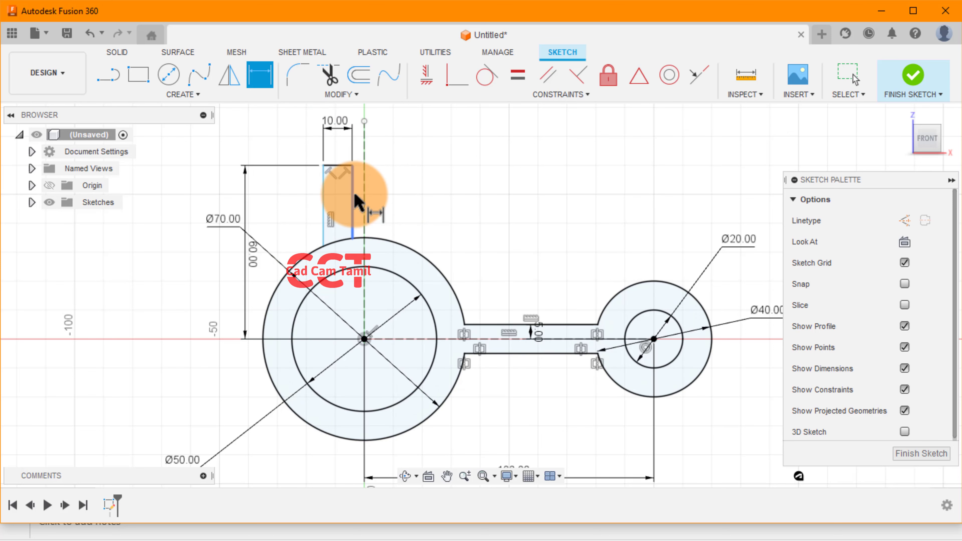
click(352, 197)
click(364, 171)
click(409, 148)
text(10)
key(Return)
Select the tab's lines for a sketch mirror
click(230, 74)
drag(299, 159, 341, 258)
click(857, 220)
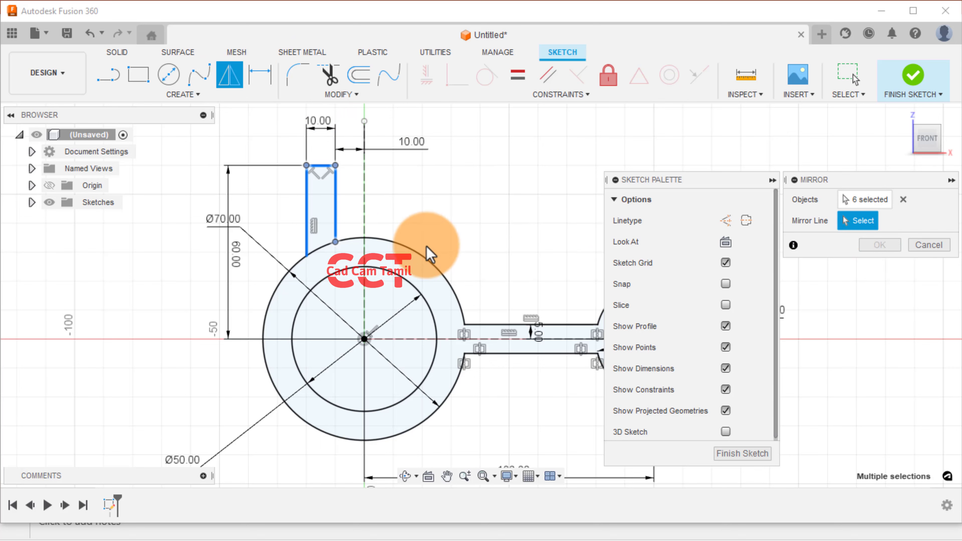
Mirror the tab across the vertical centreline and finish the two-tab sketch
click(365, 207)
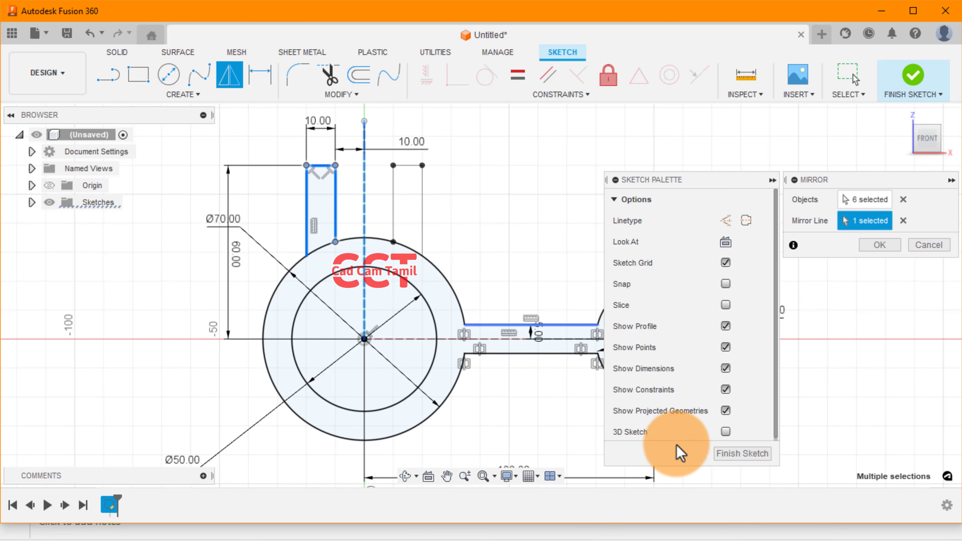
click(879, 246)
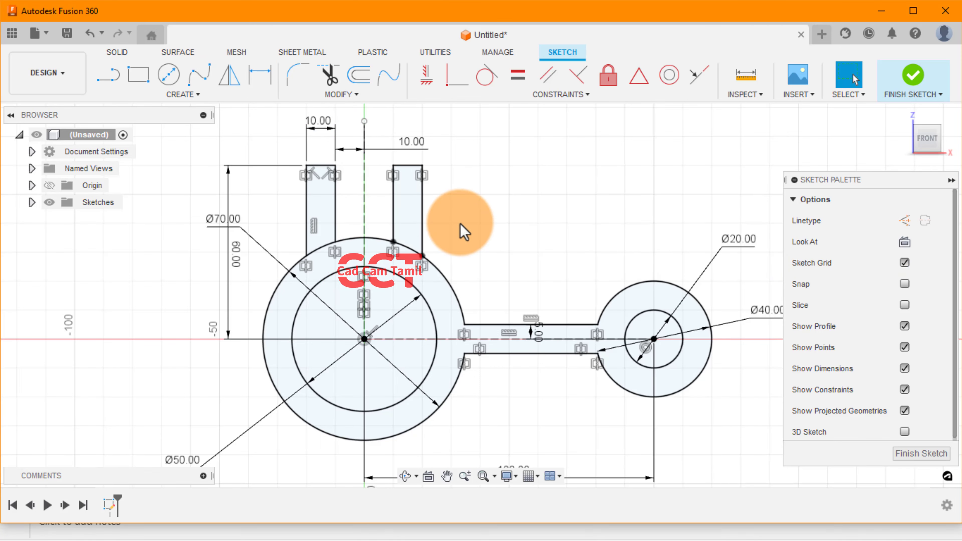
scroll(324, 249, down, 1)
click(920, 453)
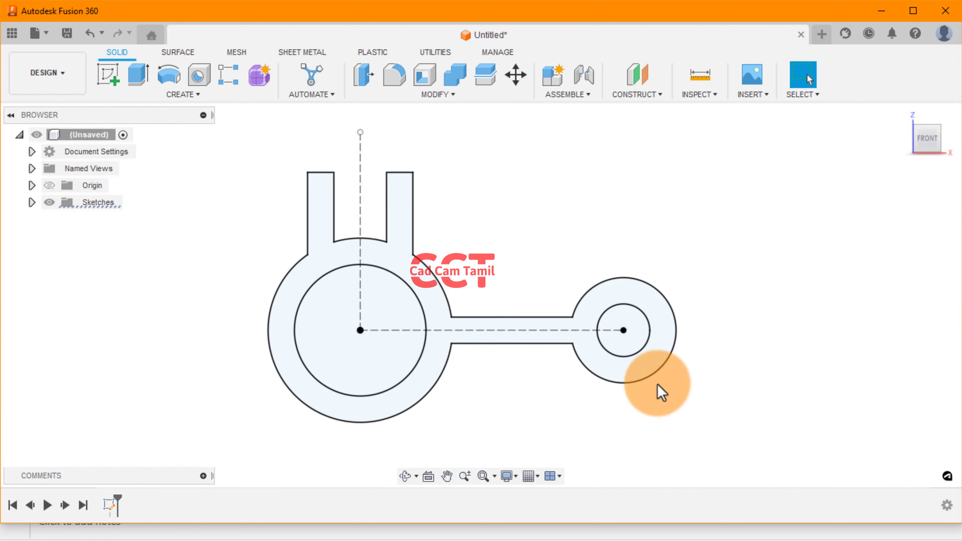
Extrude the bracket profile symmetrically about the sketch plane with a distance of 2
click(636, 379)
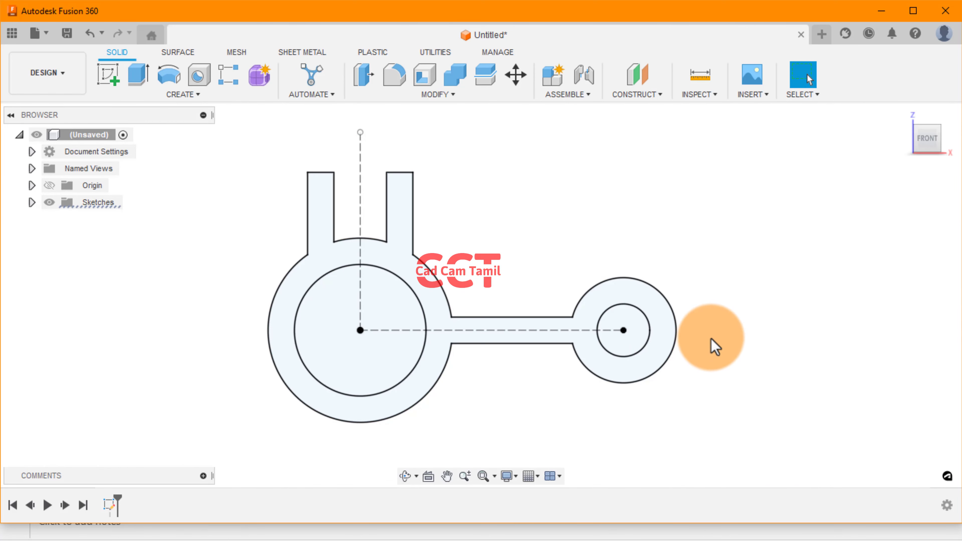
mouse_move(738, 343)
shift+middle_down()
mouse_move(672, 393)
mouse_move(692, 391)
shift+middle_up()
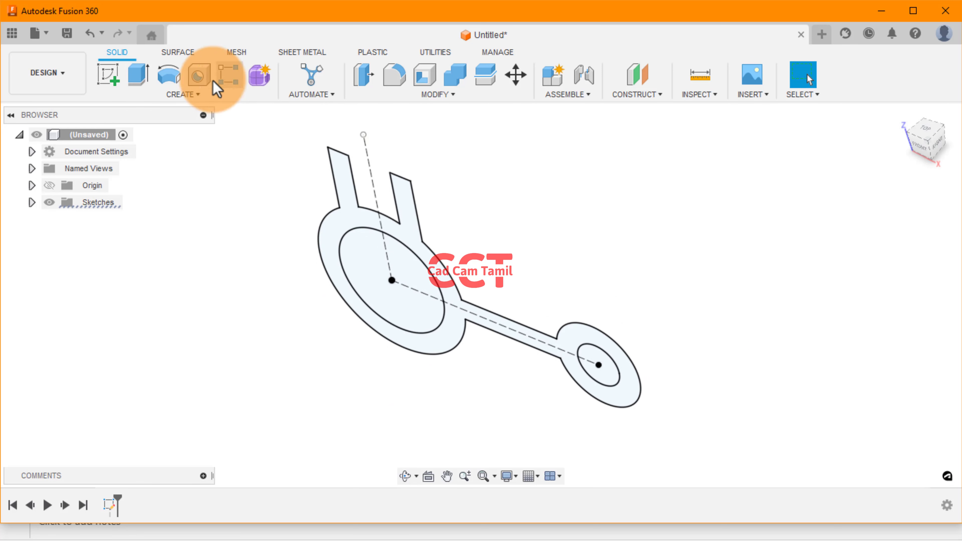
click(139, 76)
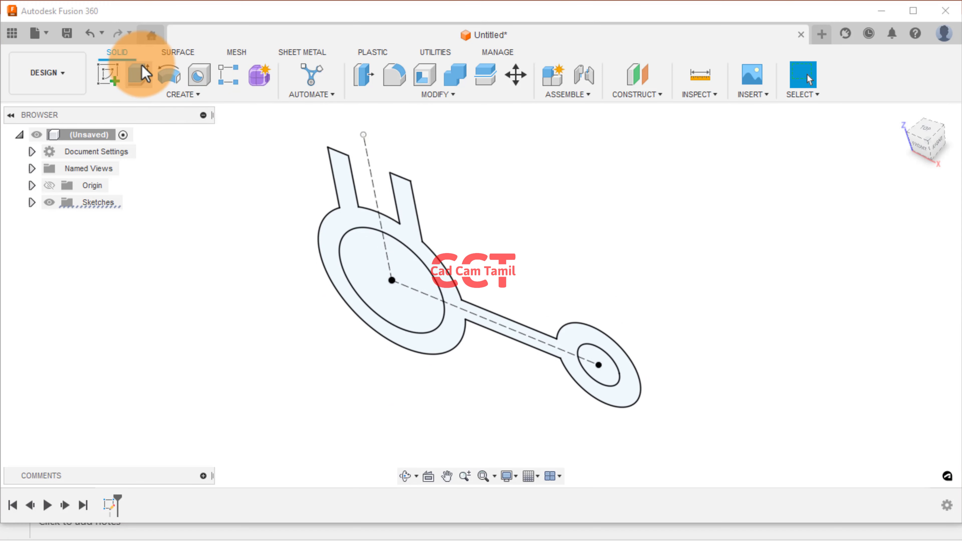
click(371, 225)
key(alt+Tab)
key(alt+Tab)
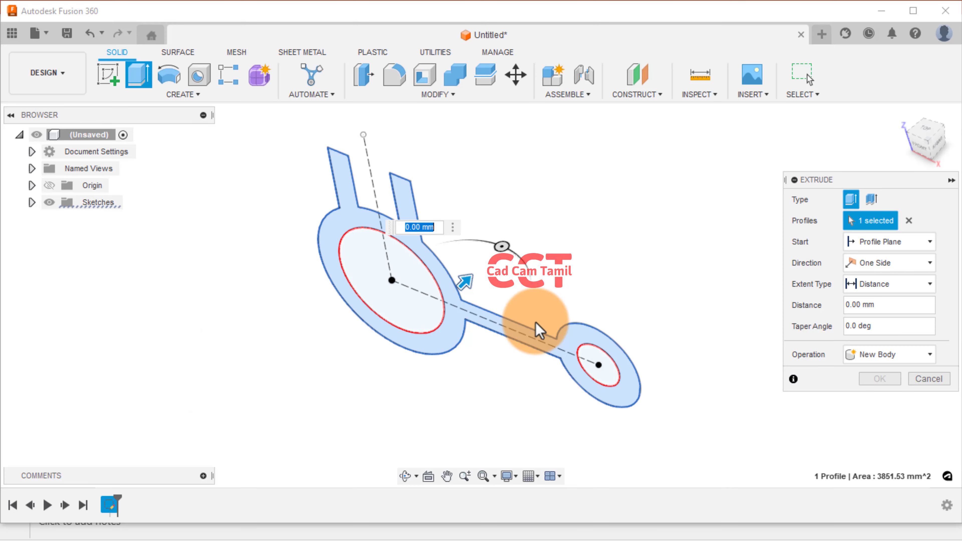
click(904, 276)
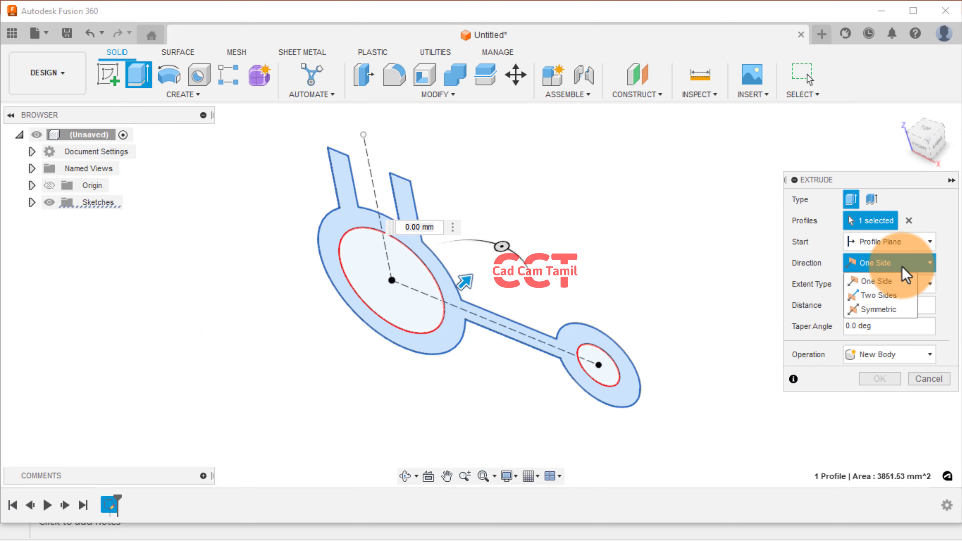
click(890, 314)
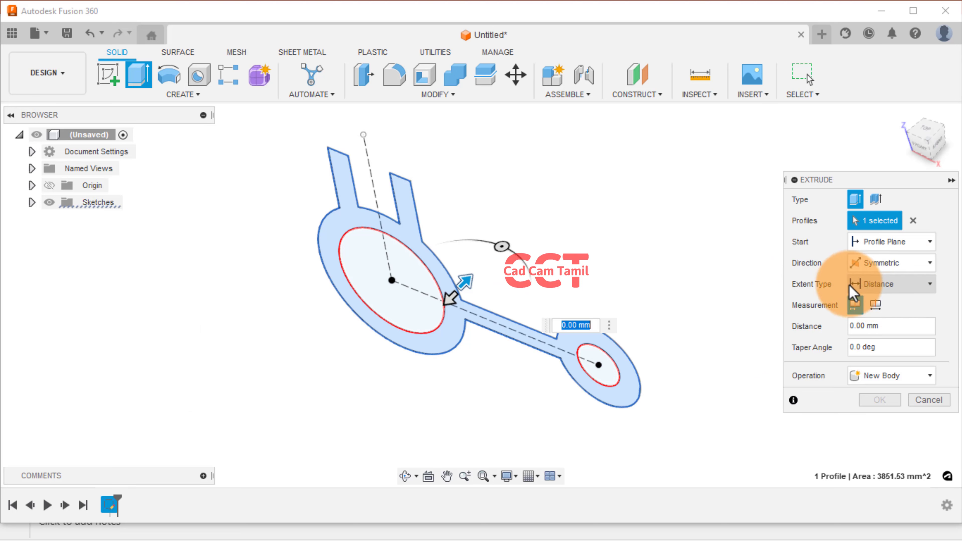
text(20)
key(Return)
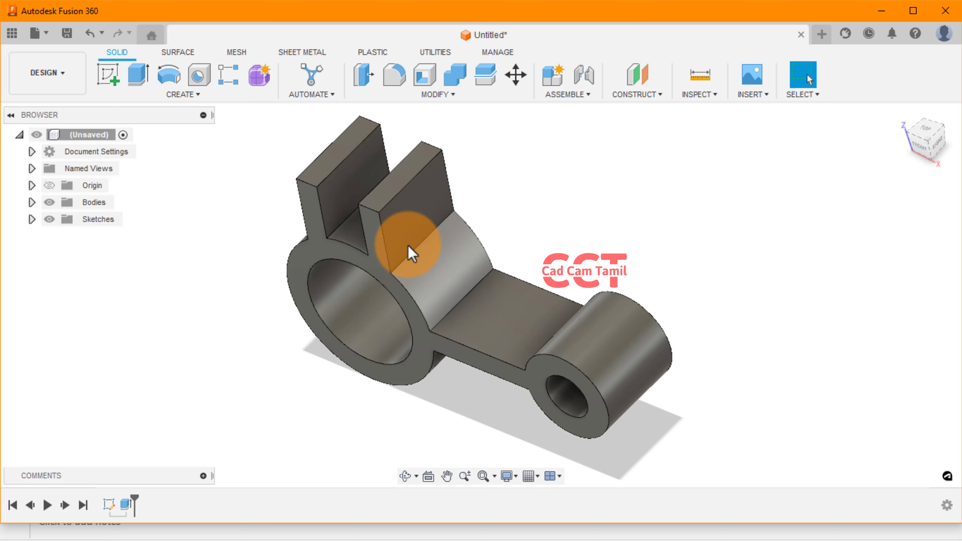
Start a new sketch on the bracket's flat face
click(110, 77)
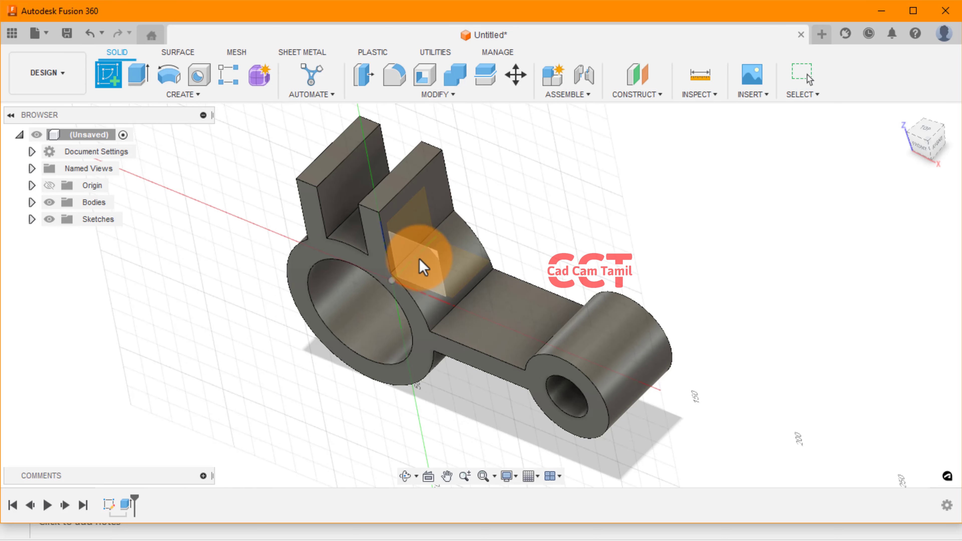
click(428, 268)
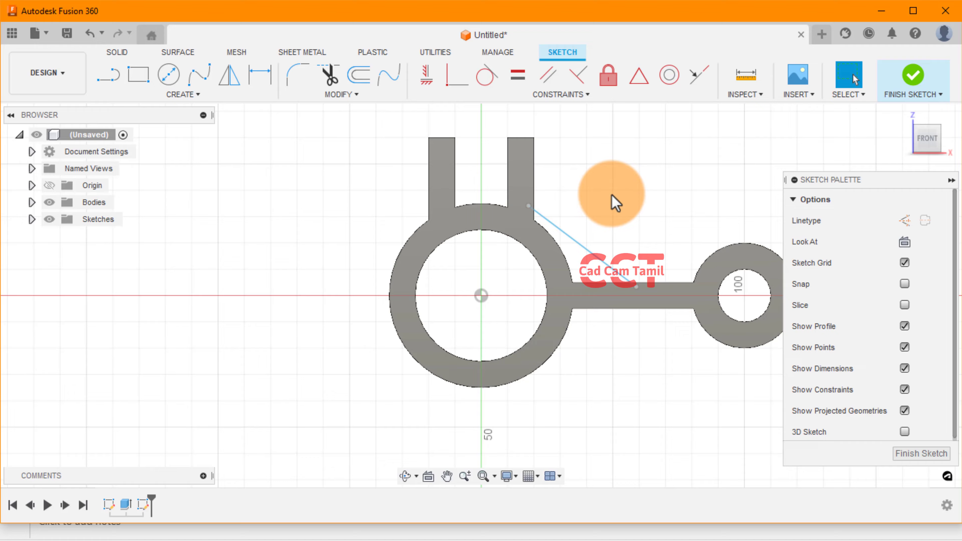
shift+middle_drag(610, 189, 547, 277)
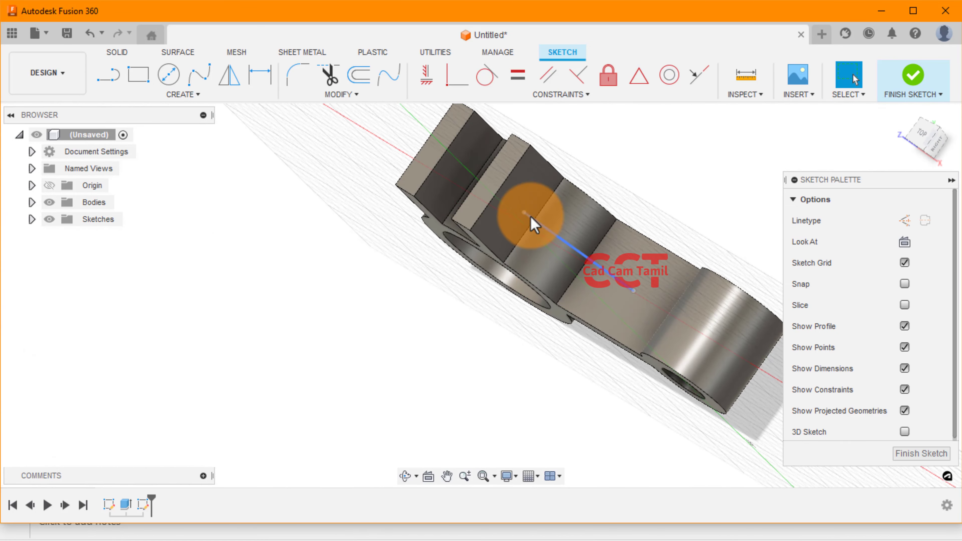
shift+middle_drag(534, 225, 547, 247)
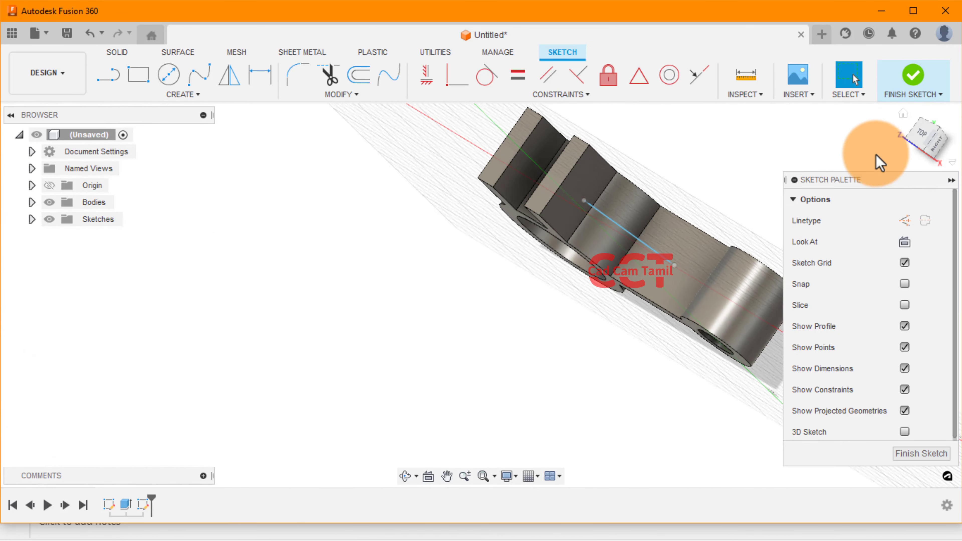
scroll(878, 162, up, 1)
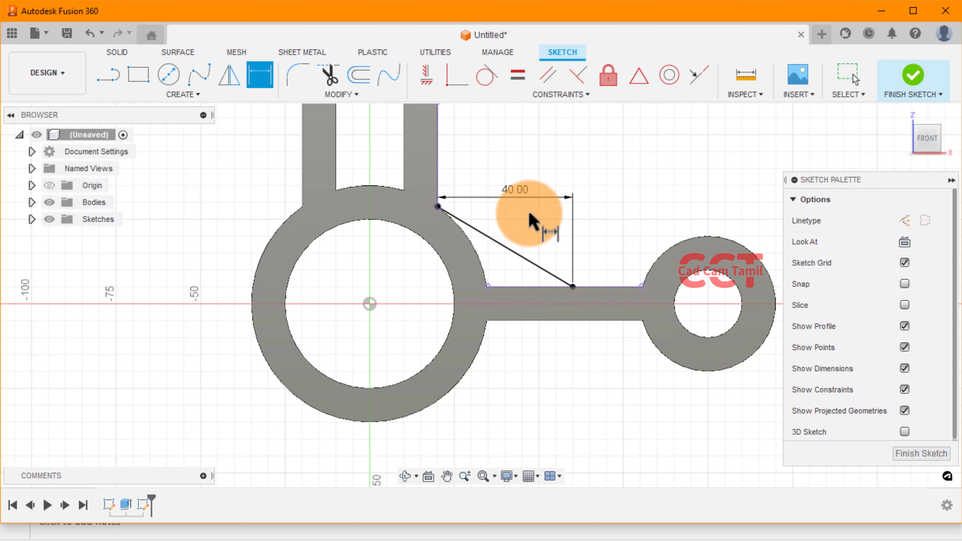
Finish the diagonal-line sketch and orbit the bracket into a 3D view
click(918, 454)
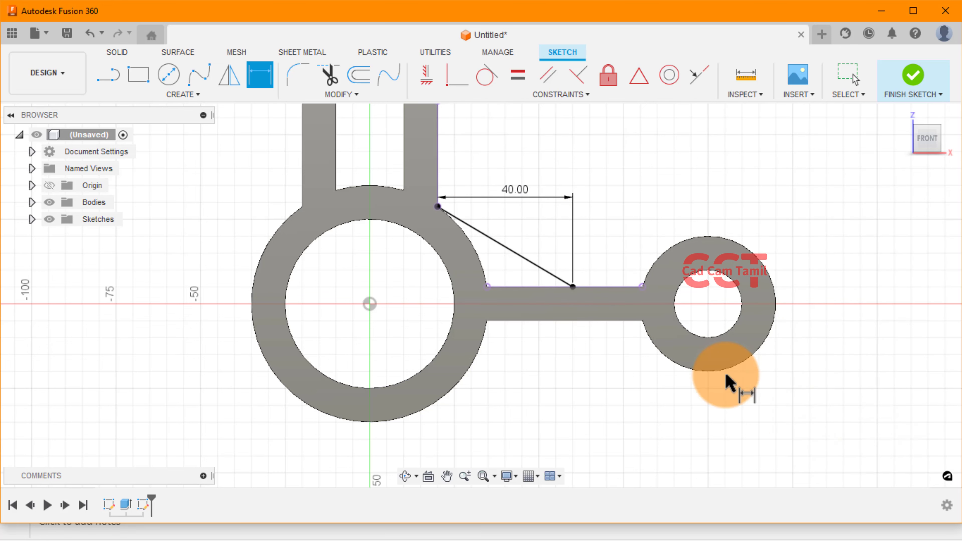
shift+middle_drag(586, 223, 568, 252)
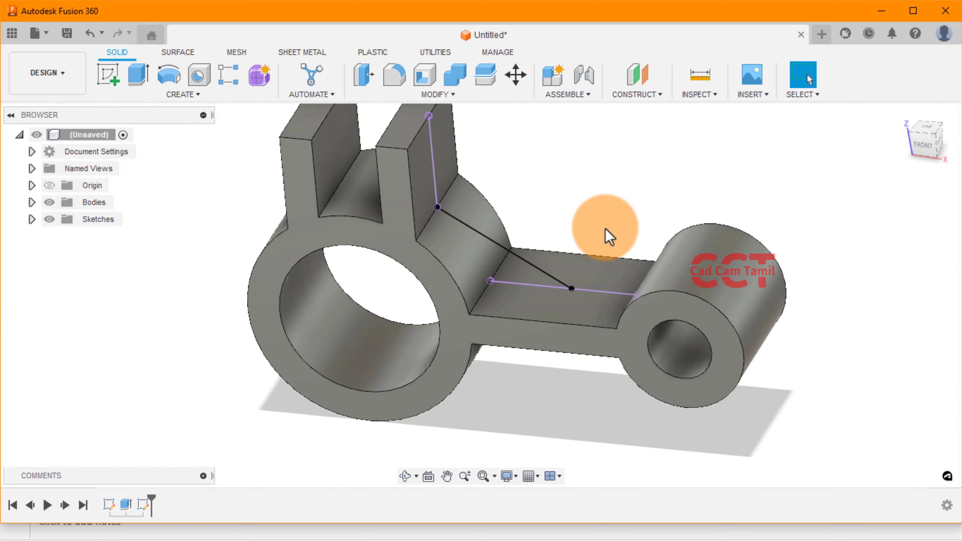
click(195, 94)
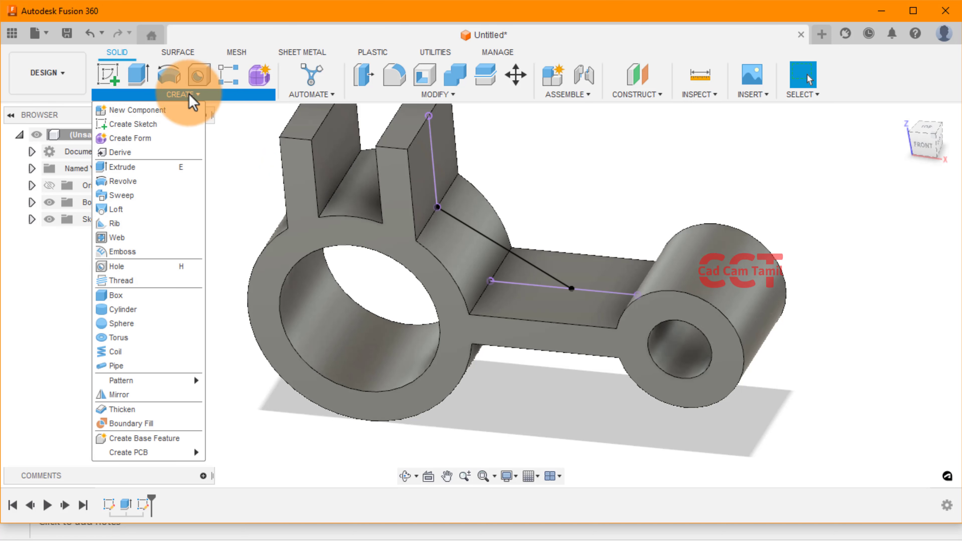
Create a rib from the diagonal sketch line with a thickness of 10 mm
click(139, 227)
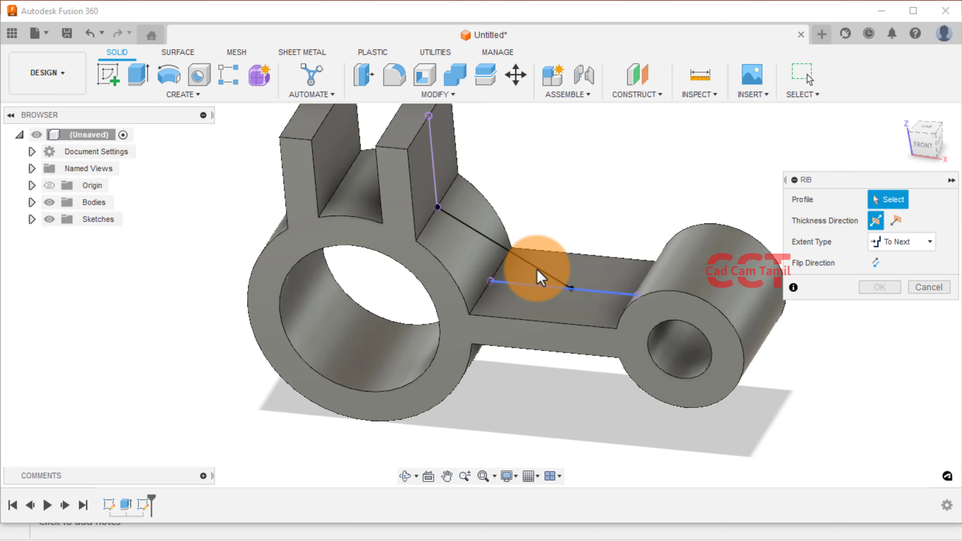
click(539, 273)
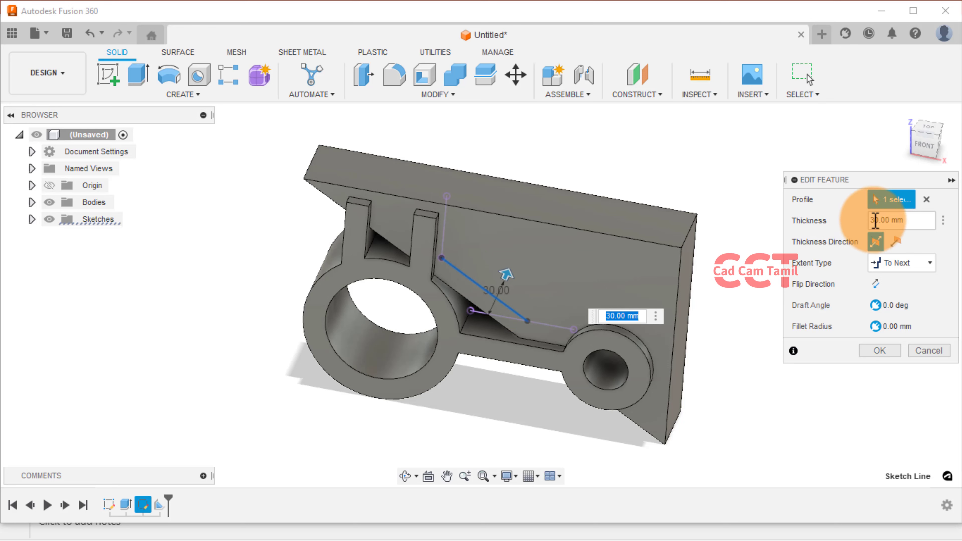
click(875, 221)
key(BackSpace)
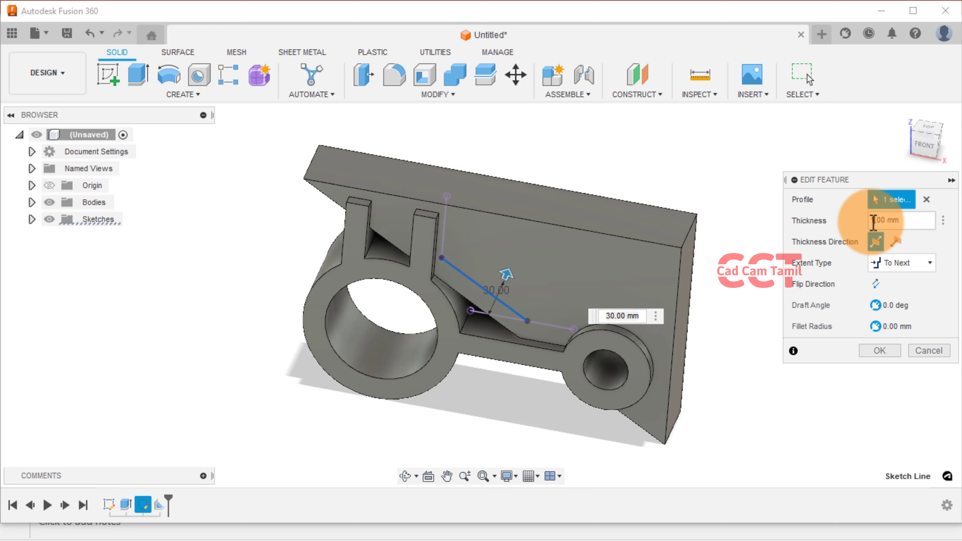
text(10)
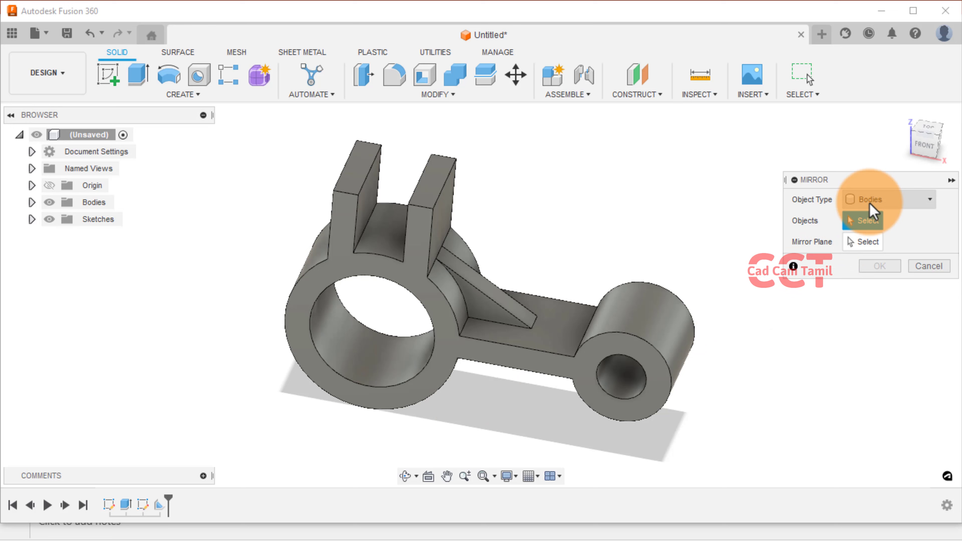
Mirror the rib as a feature across the origin plane through the ring
click(871, 199)
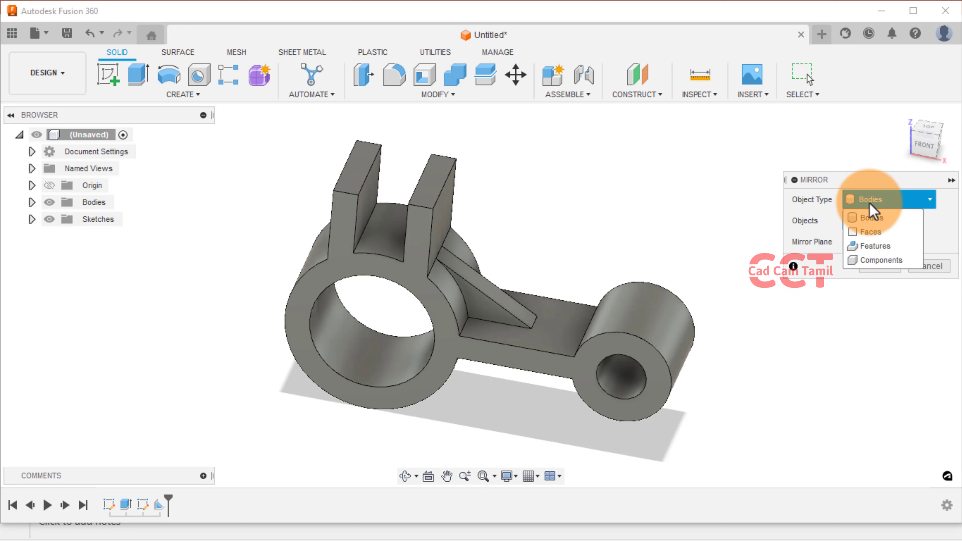
click(874, 245)
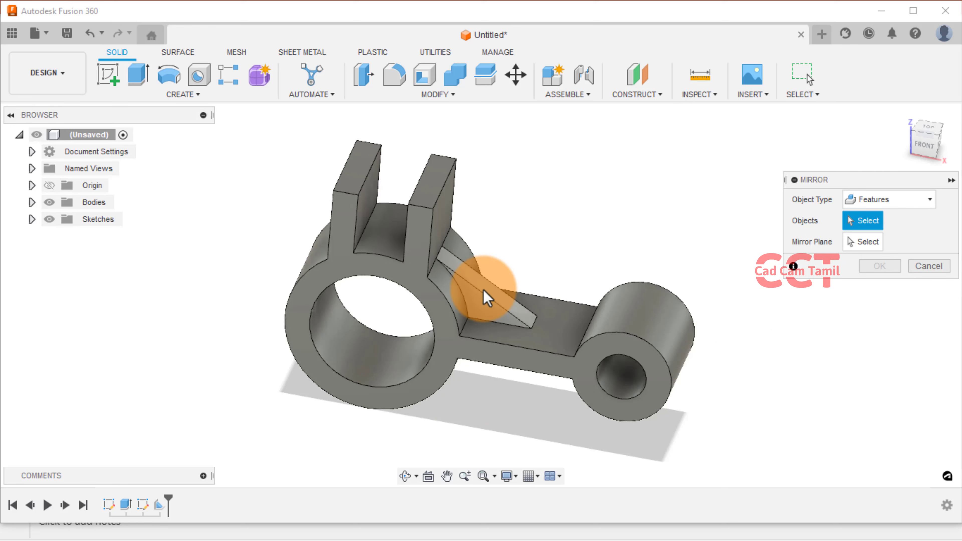
click(485, 299)
click(871, 242)
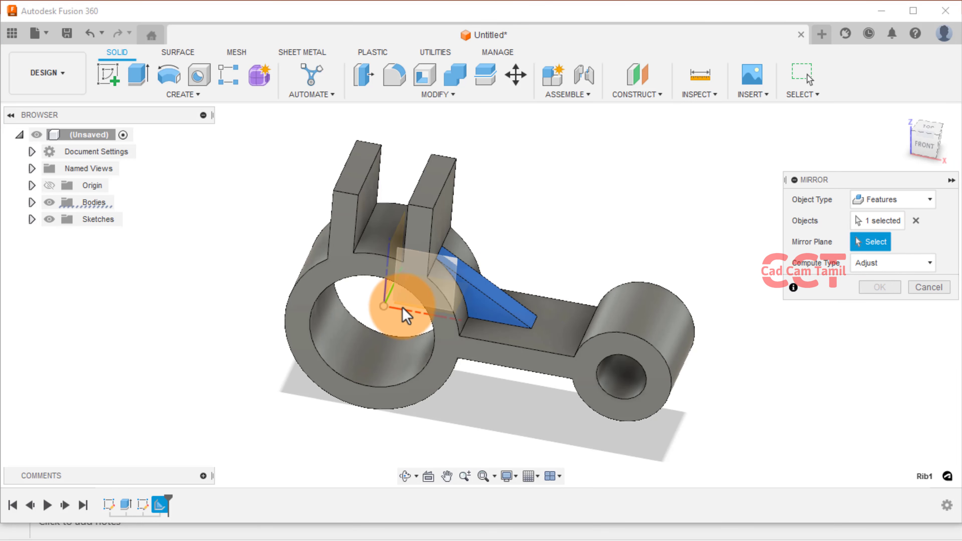
click(404, 317)
click(879, 287)
key(a)
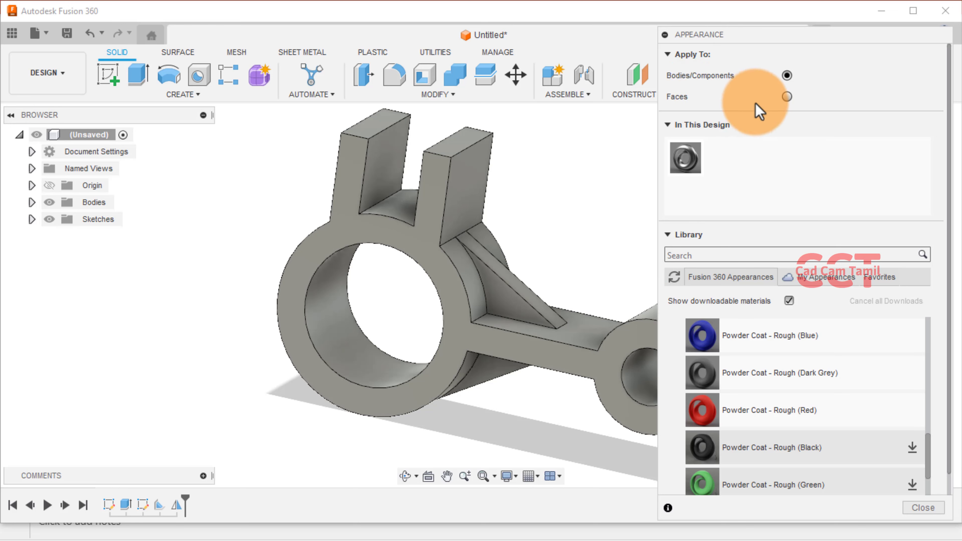
Apply Powder Coat - Rough (Blue) to the whole bracket and close the Appearance dialog
drag(702, 339, 481, 293)
click(922, 507)
click(70, 85)
Save the design while starting a new drawing from it
mouse_move(48, 259)
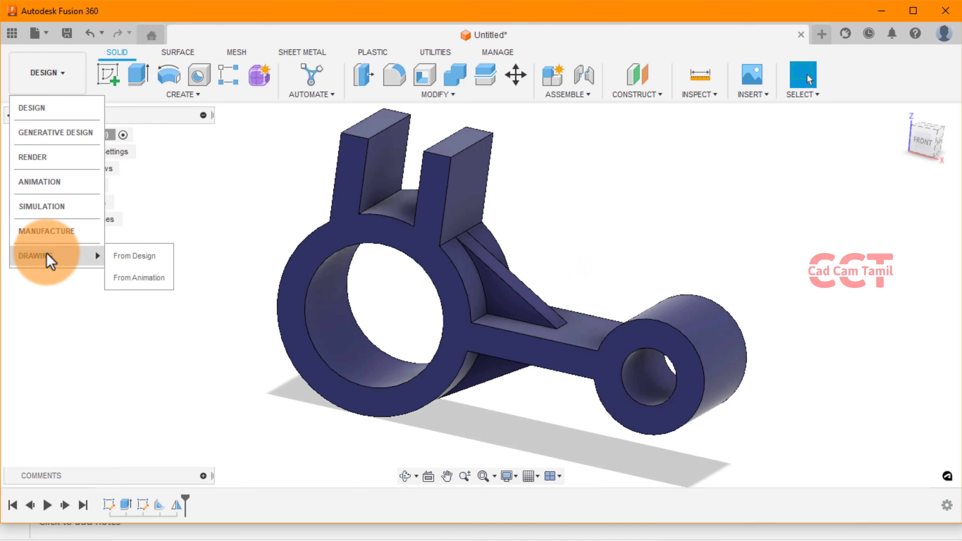
click(133, 257)
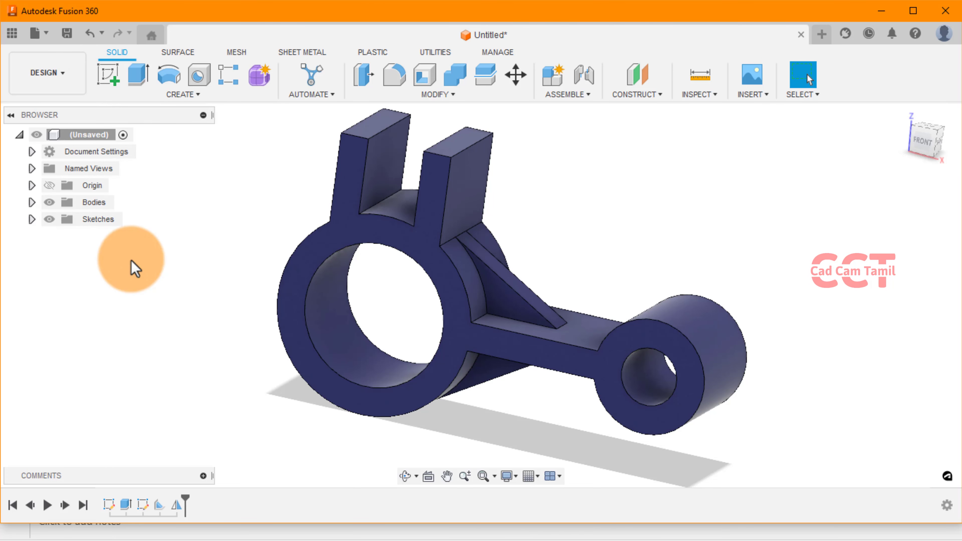
click(702, 387)
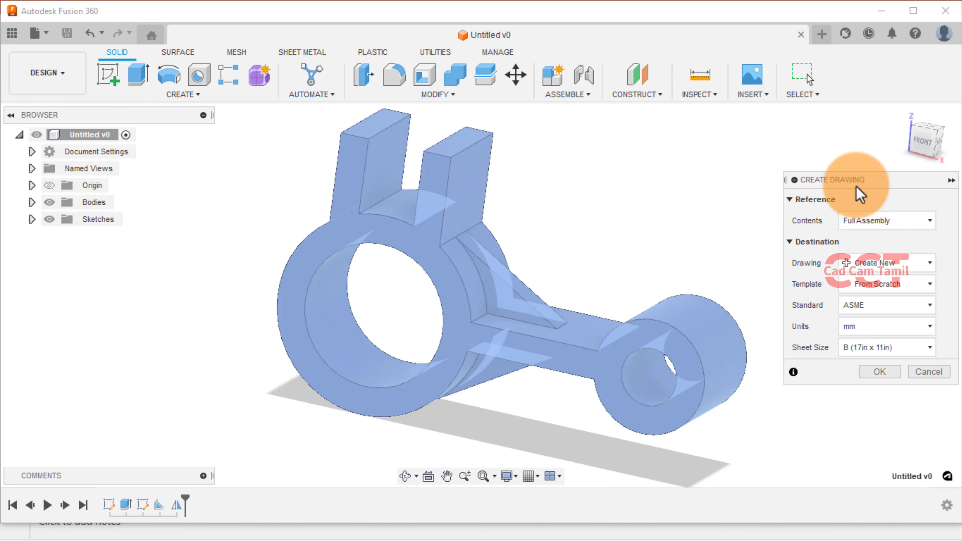
Create the drawing using the CCT Temp WCC template
drag(858, 194, 766, 122)
click(797, 215)
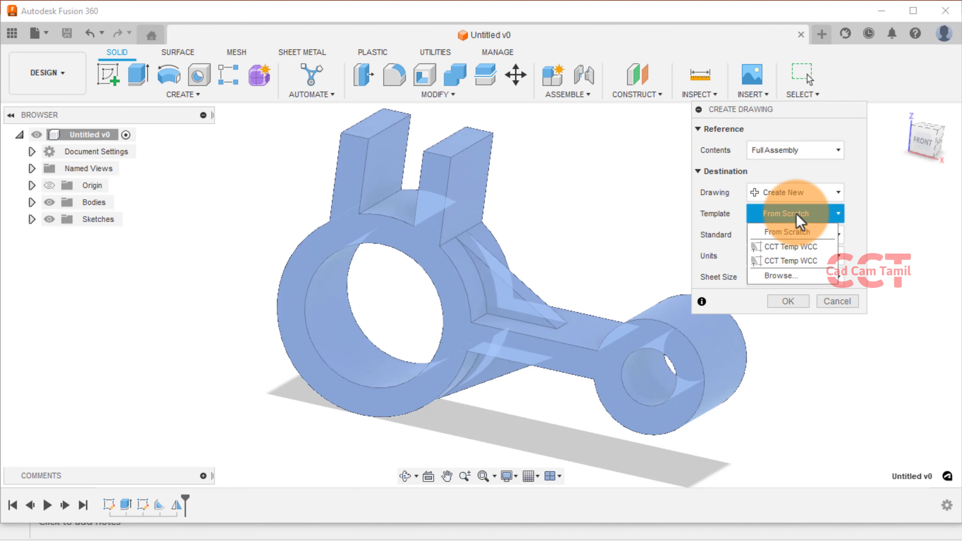
click(795, 260)
click(788, 301)
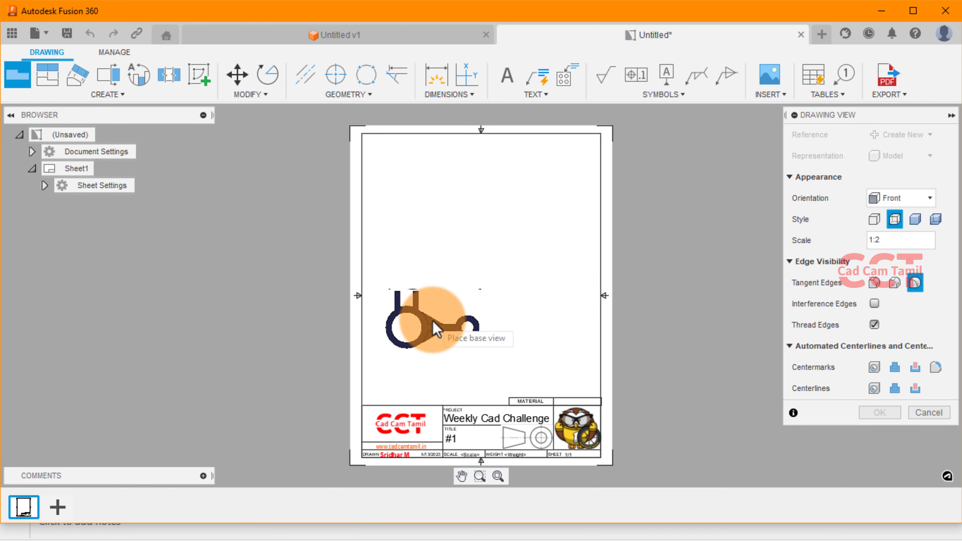
Place the front base view at 1:2 on the sheet's left and set it as the projected-view parent
click(433, 322)
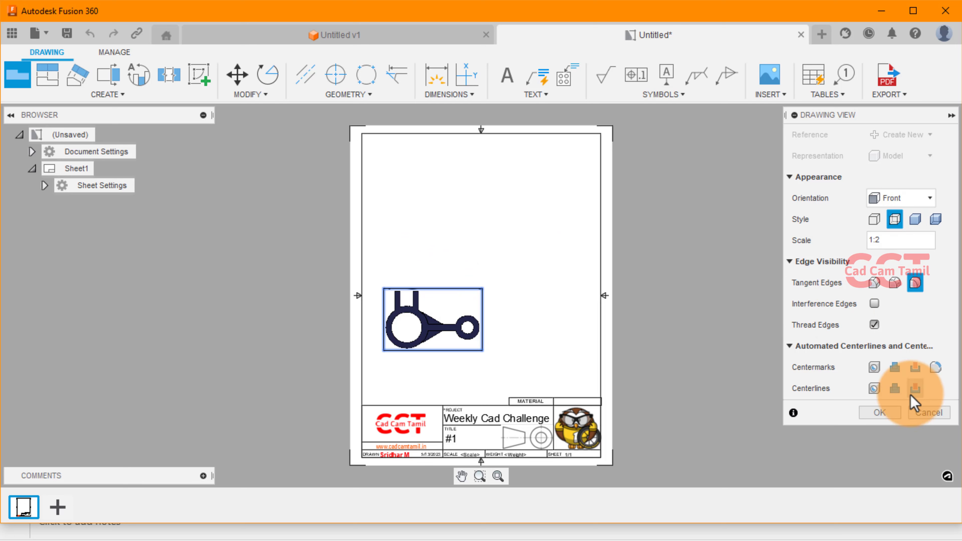
click(423, 319)
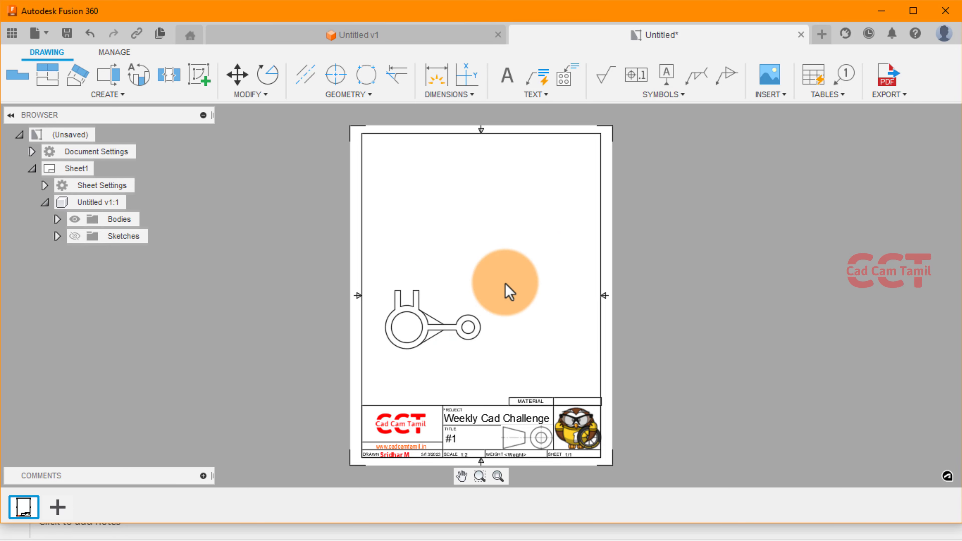
scroll(509, 299, up, 1)
click(47, 75)
click(424, 322)
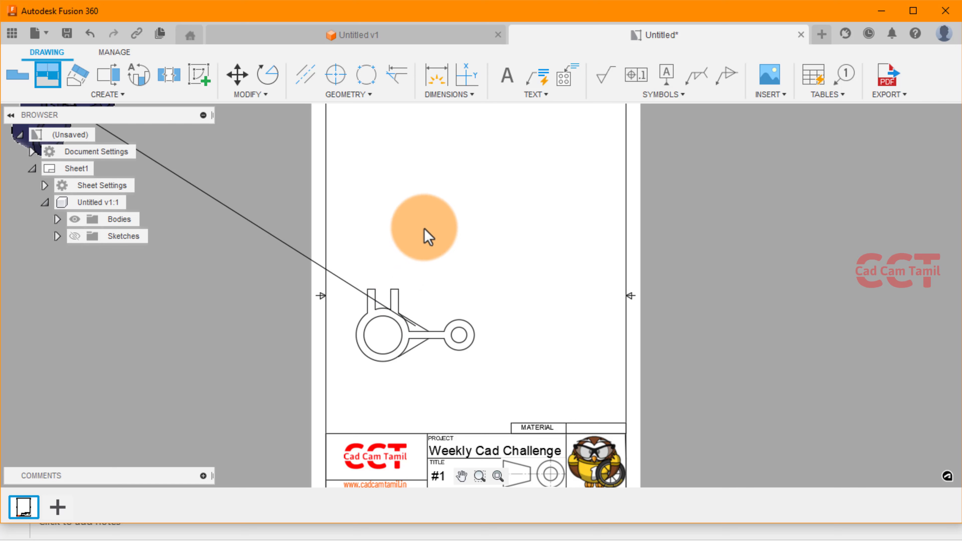
Project a top view above, a side view to the right, and an isometric view upper right
click(426, 231)
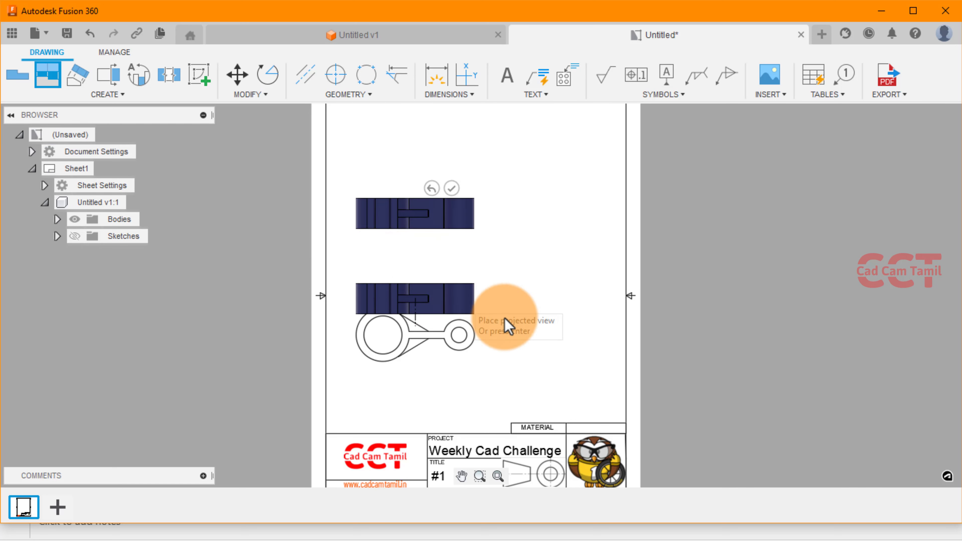
click(527, 325)
click(545, 208)
key(Return)
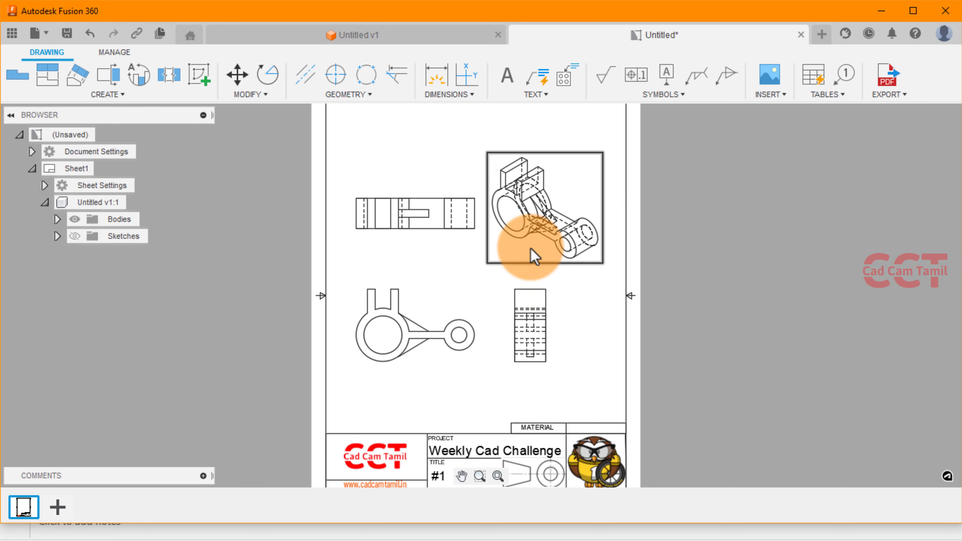
Change the isometric view's style to Shaded
double_click(534, 257)
click(935, 156)
click(928, 370)
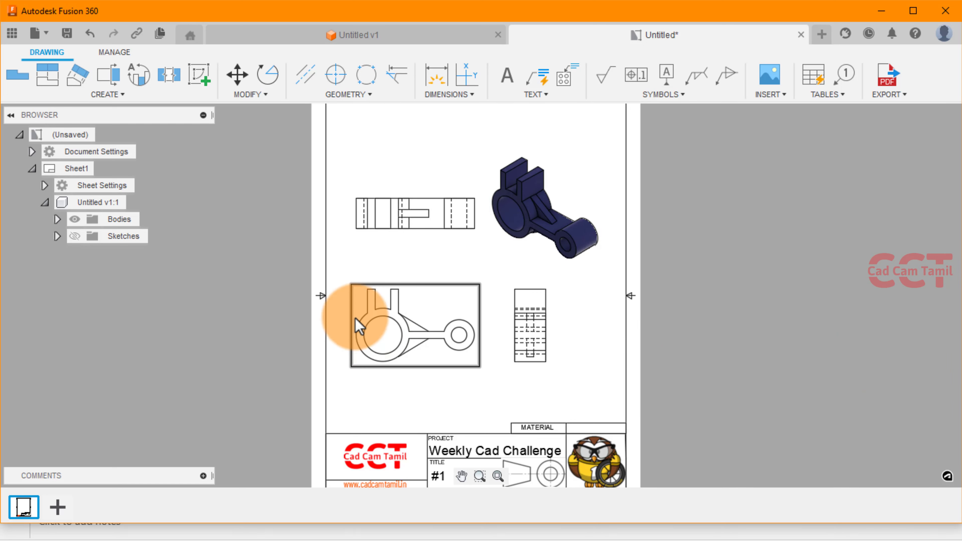
Add general dimensions to the top view: 40.00 along its left edge, 90.64 across its top
click(431, 94)
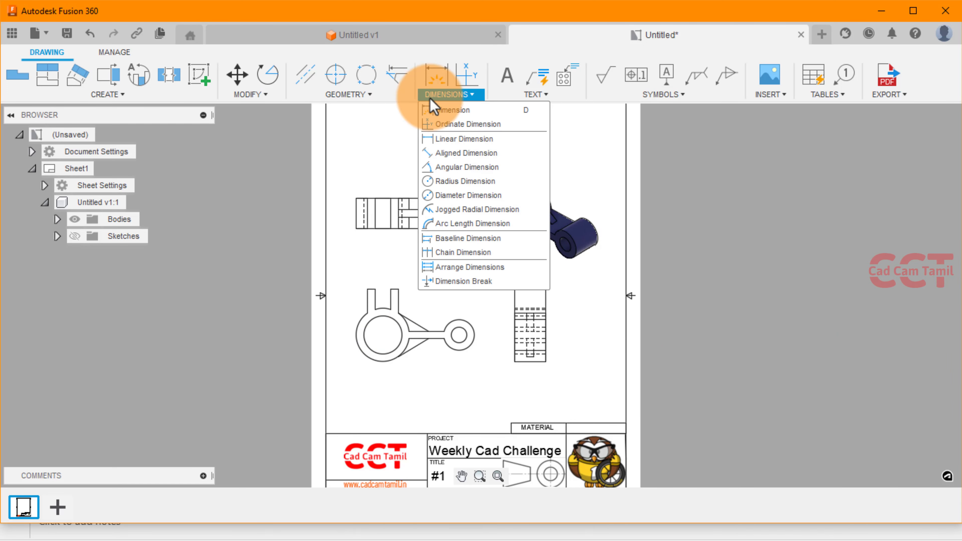
click(451, 110)
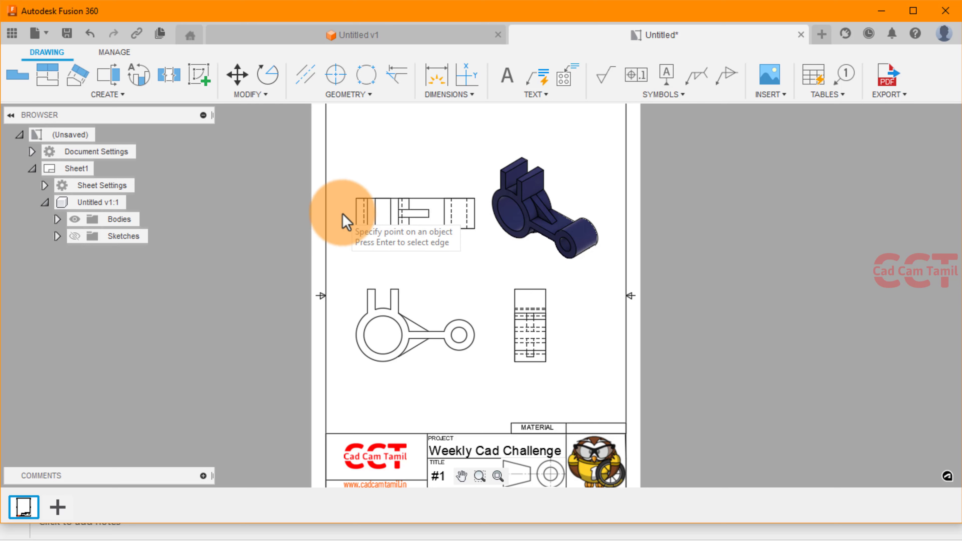
click(356, 199)
click(356, 229)
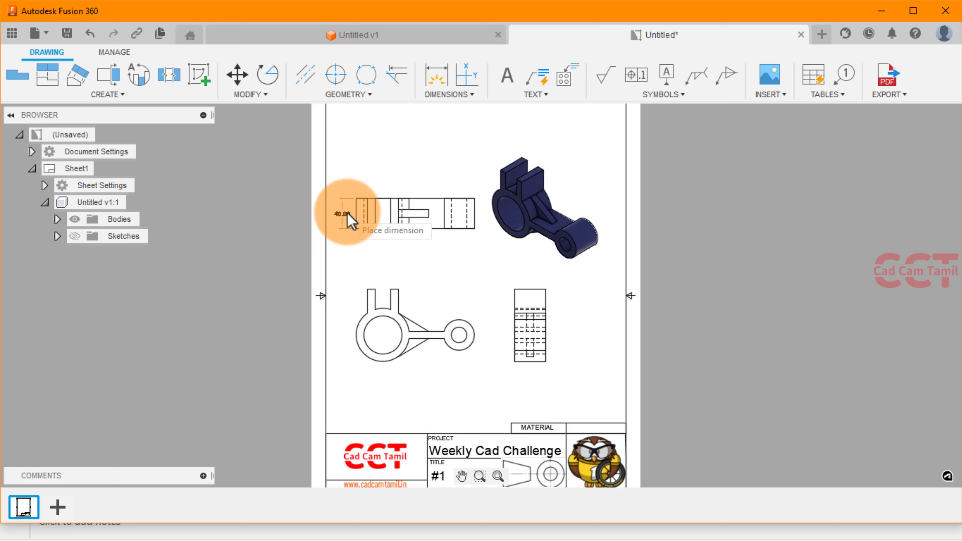
click(347, 215)
click(375, 199)
click(444, 198)
click(413, 185)
scroll(454, 288, down, 1)
scroll(440, 284, down, 1)
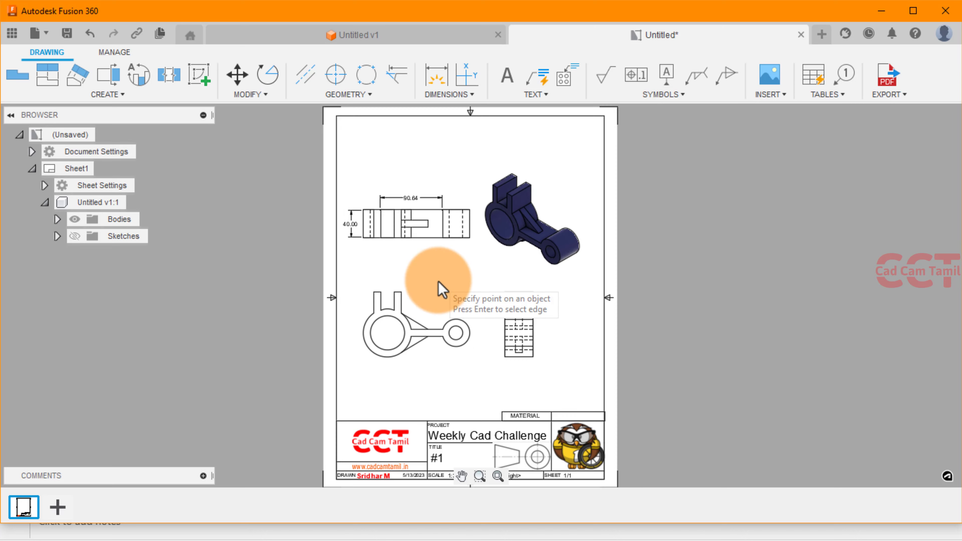